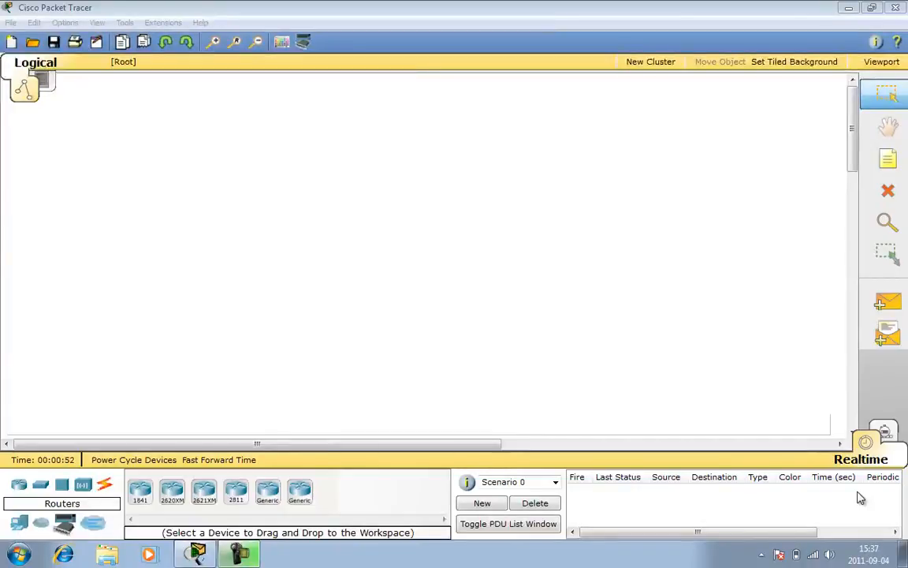
Place a generic PC on the workspace and a 2960 switch above and to the right of it
click(492, 4)
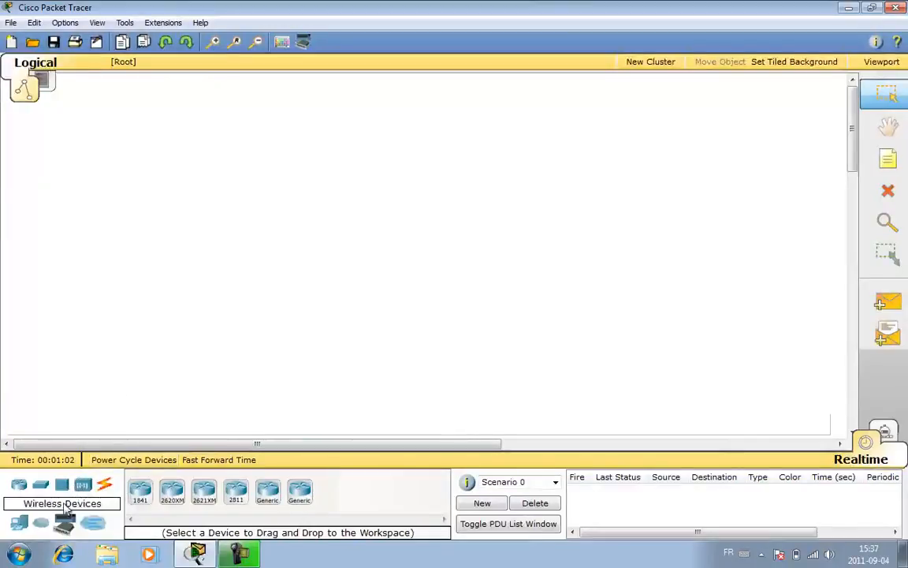
click(20, 524)
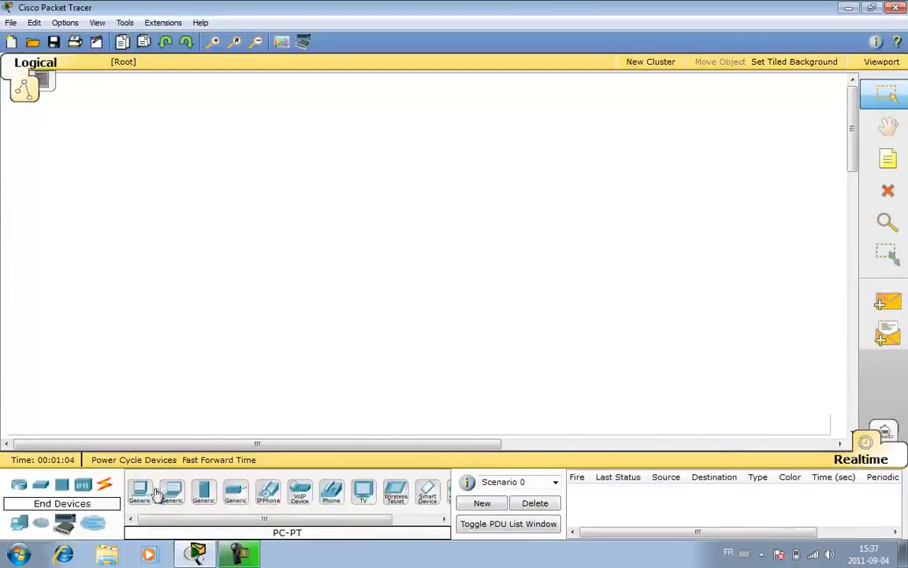
drag(140, 497, 229, 264)
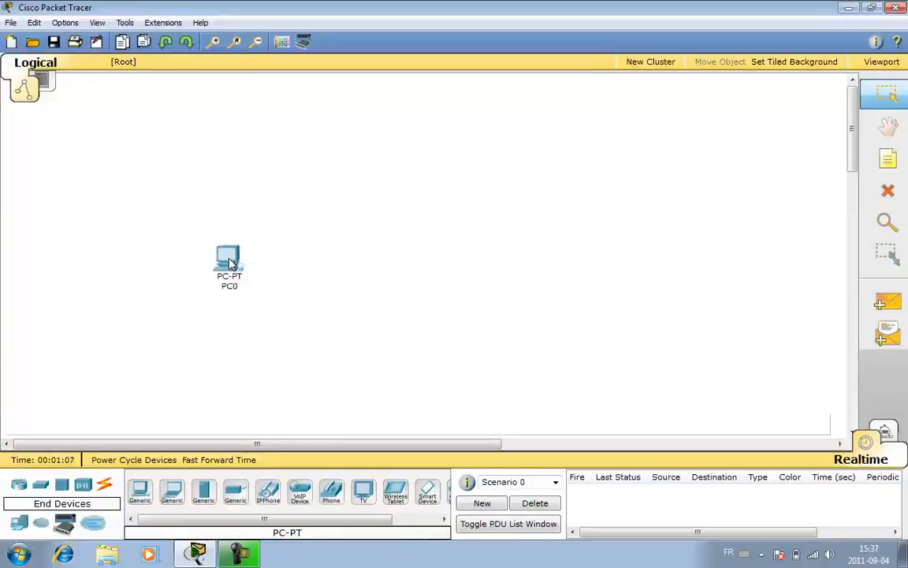
click(41, 487)
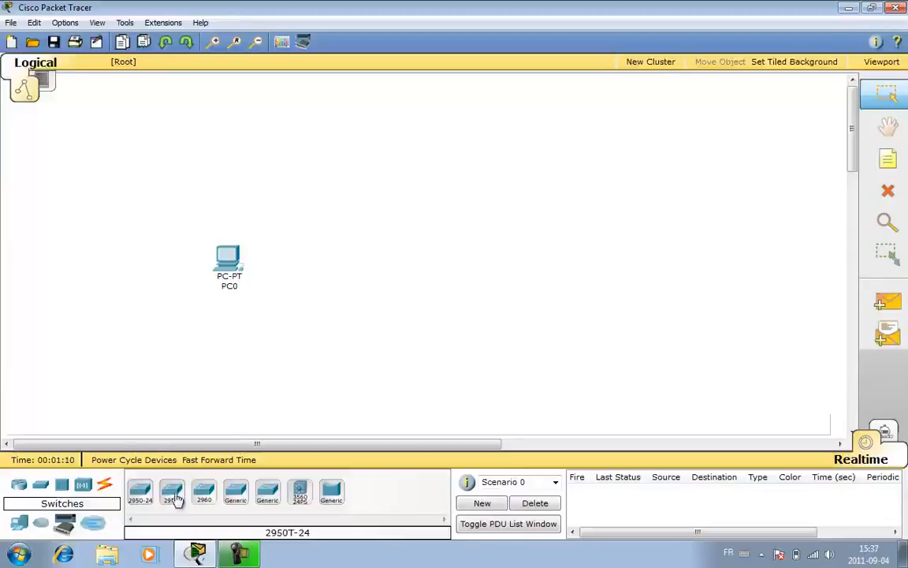
drag(204, 498, 316, 190)
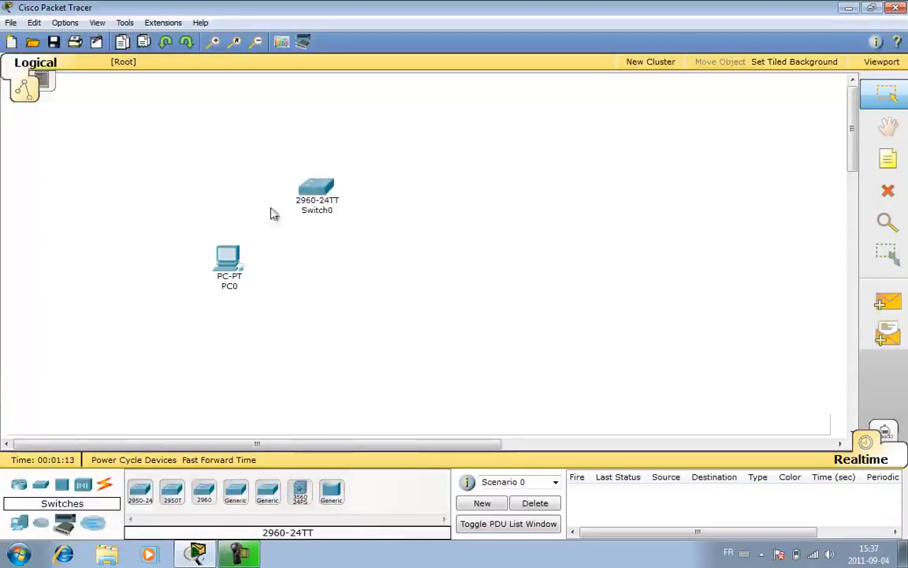
Add an 1841 router to the workspace, to the right of the switch
click(39, 489)
drag(140, 489, 439, 191)
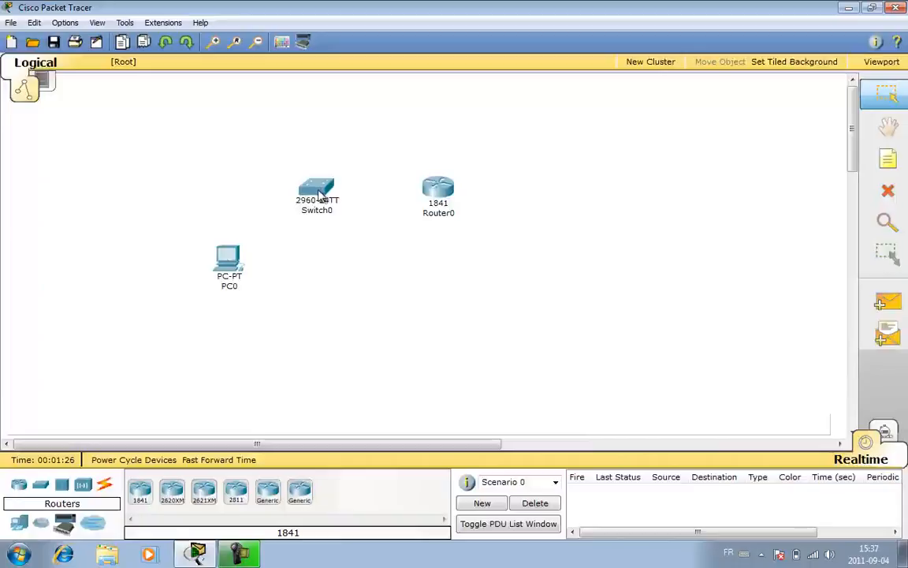
mouse_move(450, 197)
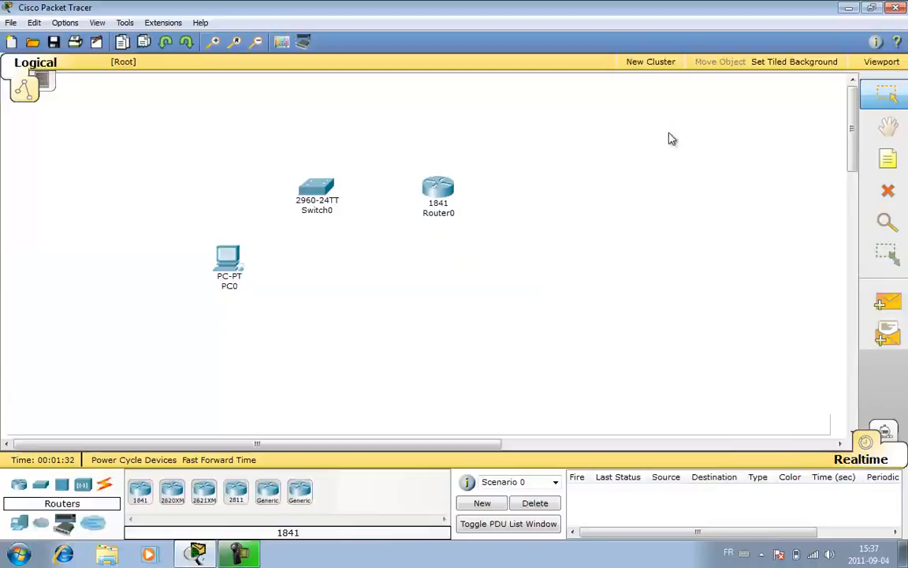
Connect PC0's FastEthernet port to FastEthernet0/1 on Switch0 with a copper straight-through cable
click(105, 484)
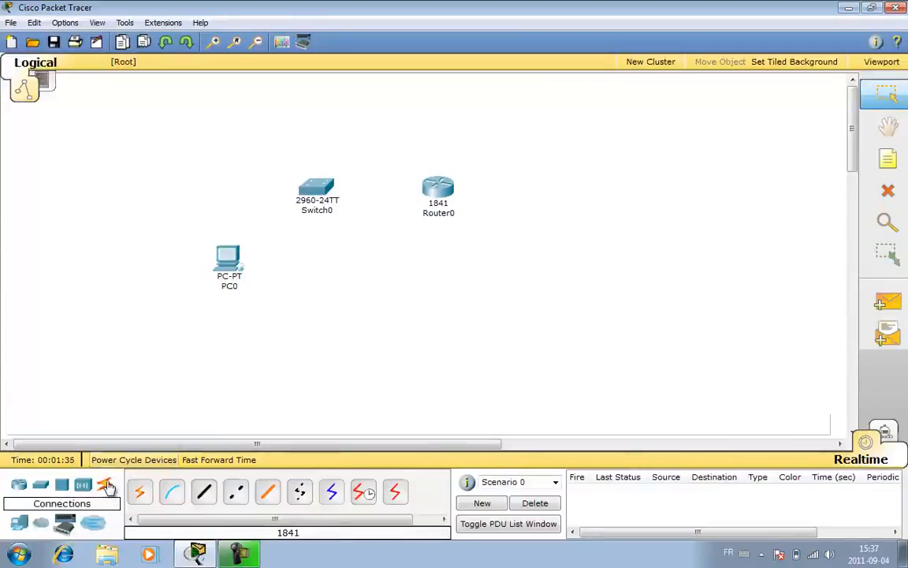
click(205, 492)
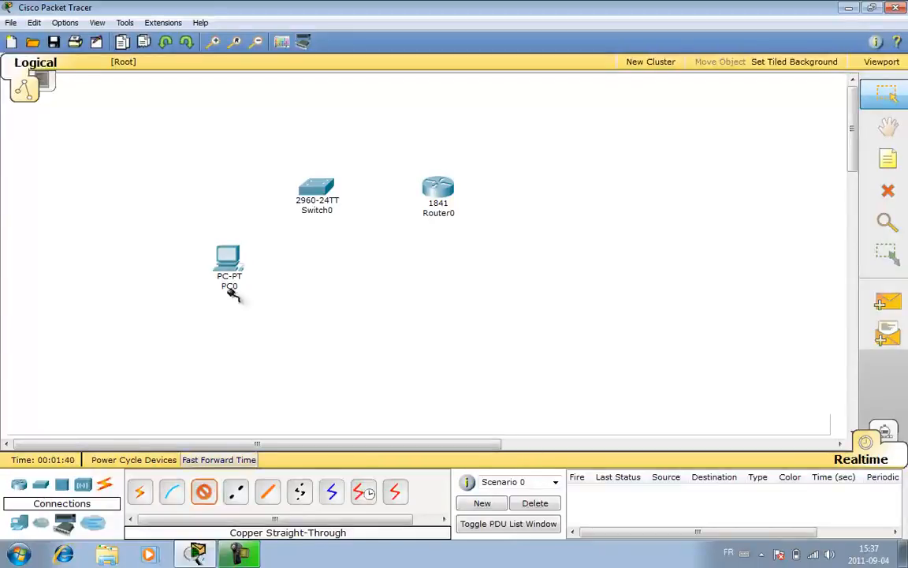
click(228, 257)
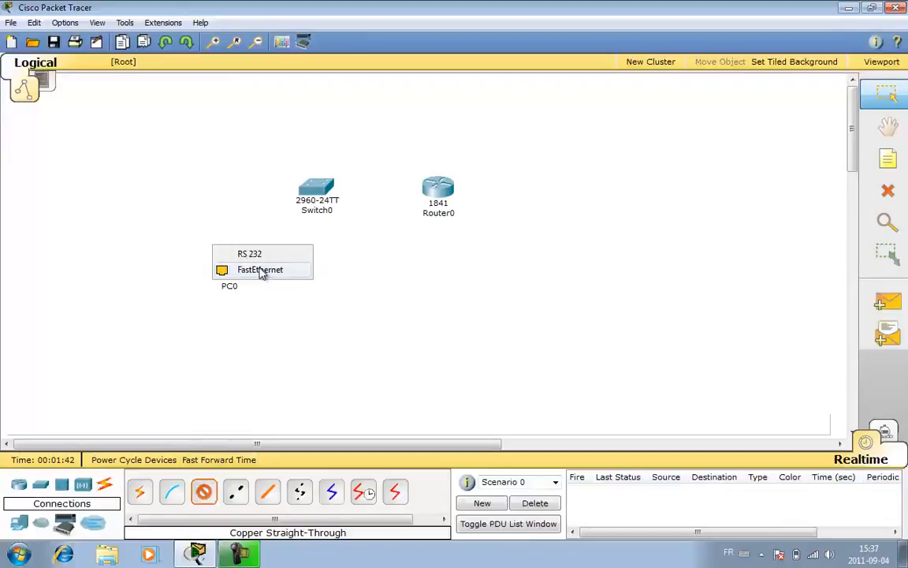
click(260, 270)
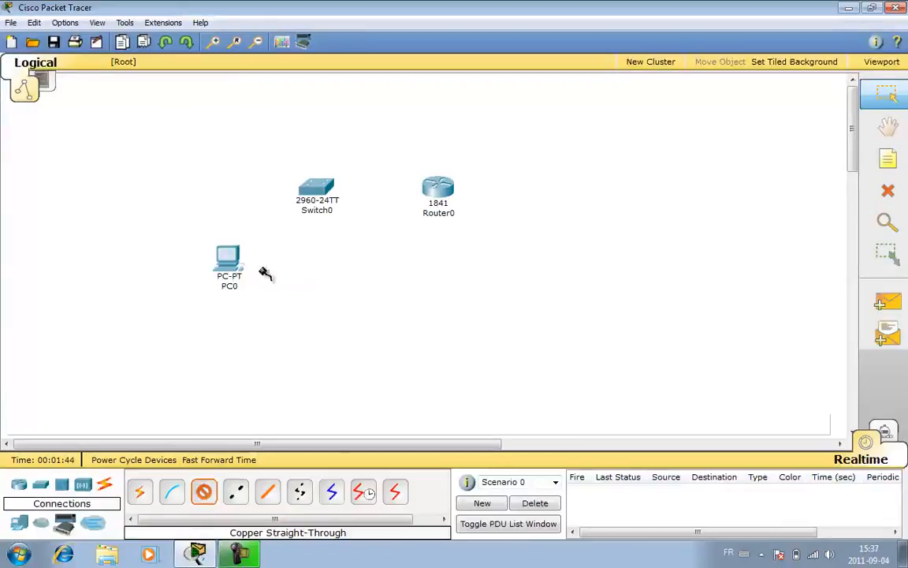
click(316, 192)
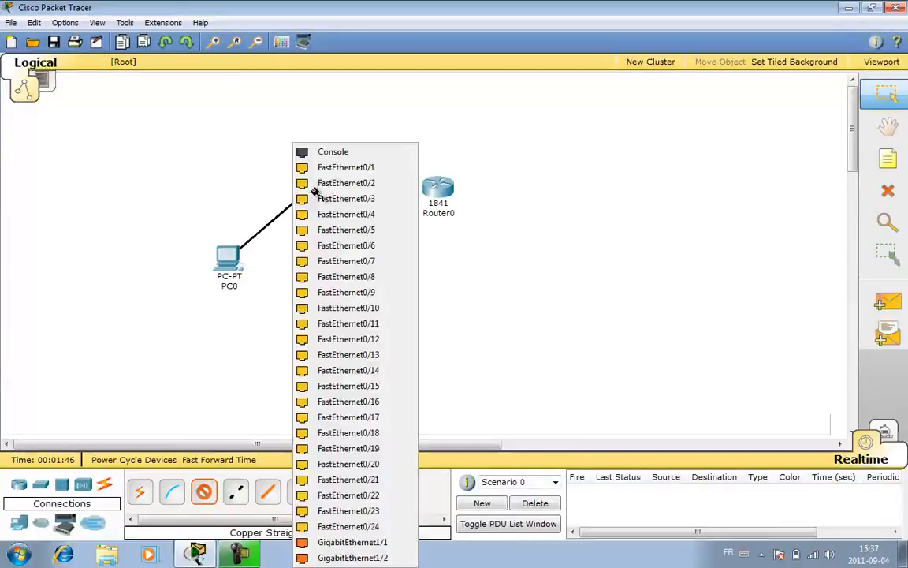
click(324, 170)
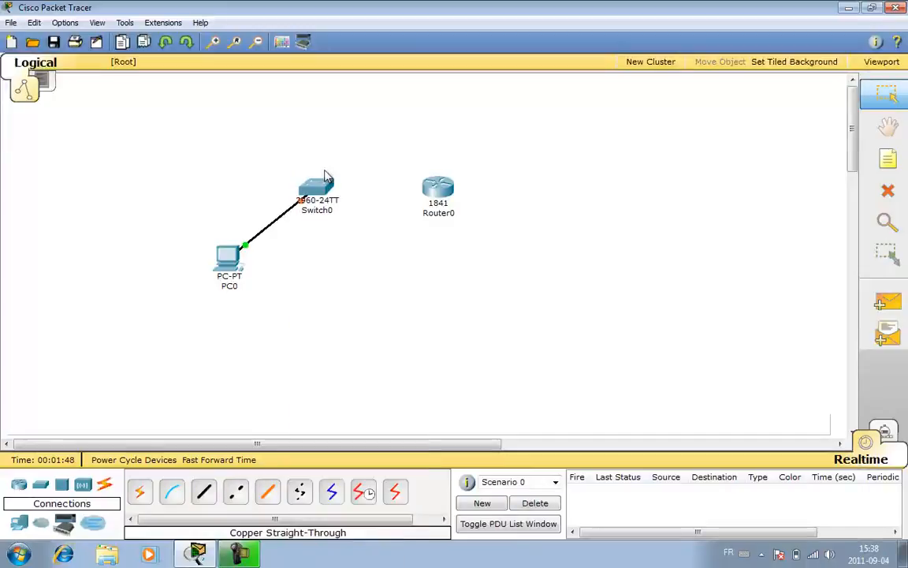
click(237, 492)
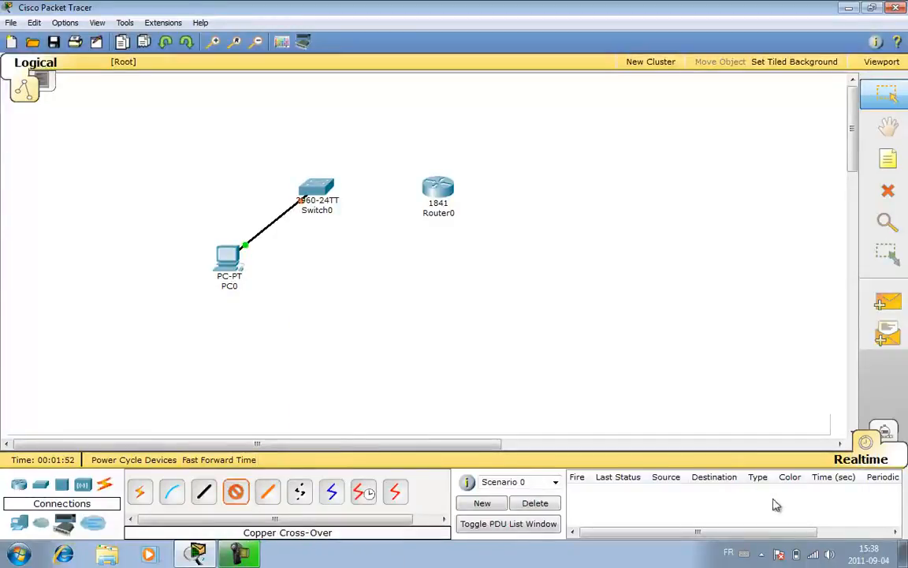
click(316, 178)
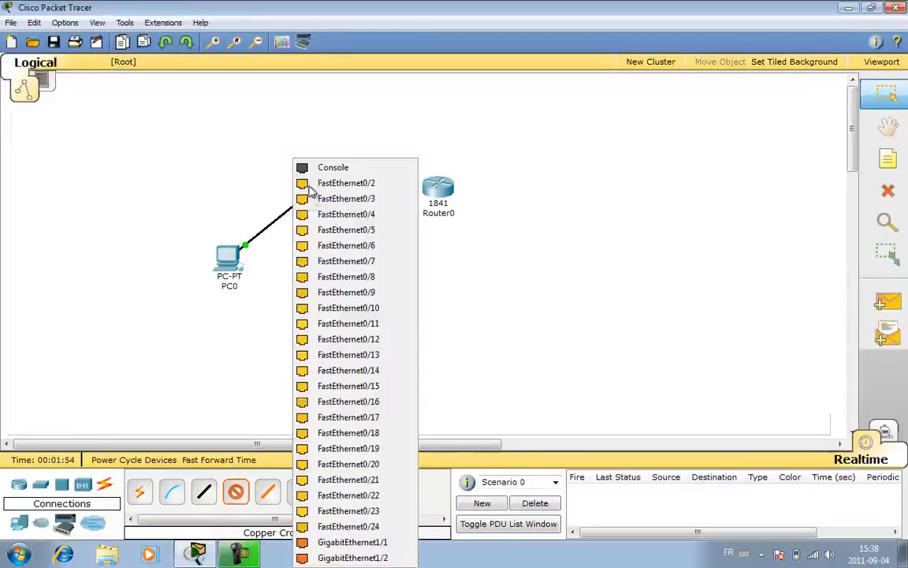
click(365, 530)
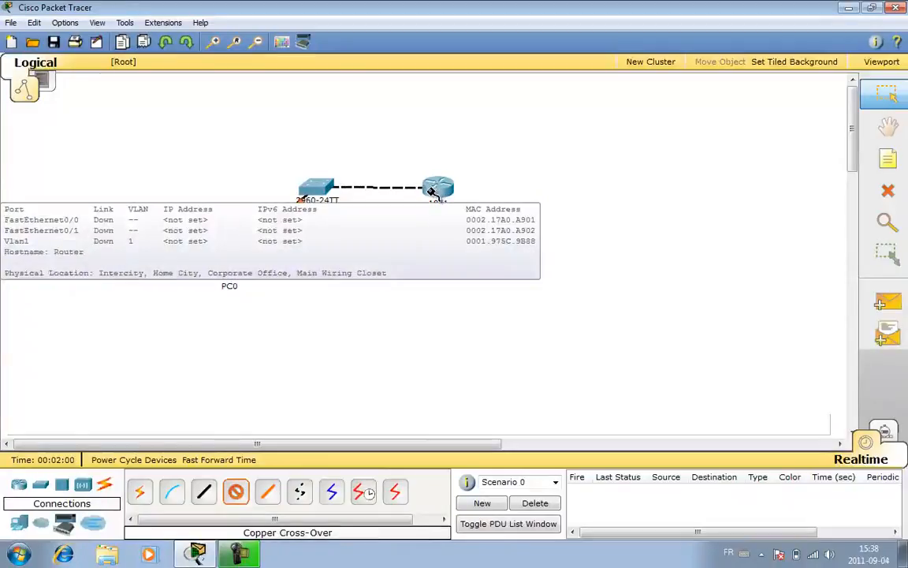
key(Escape)
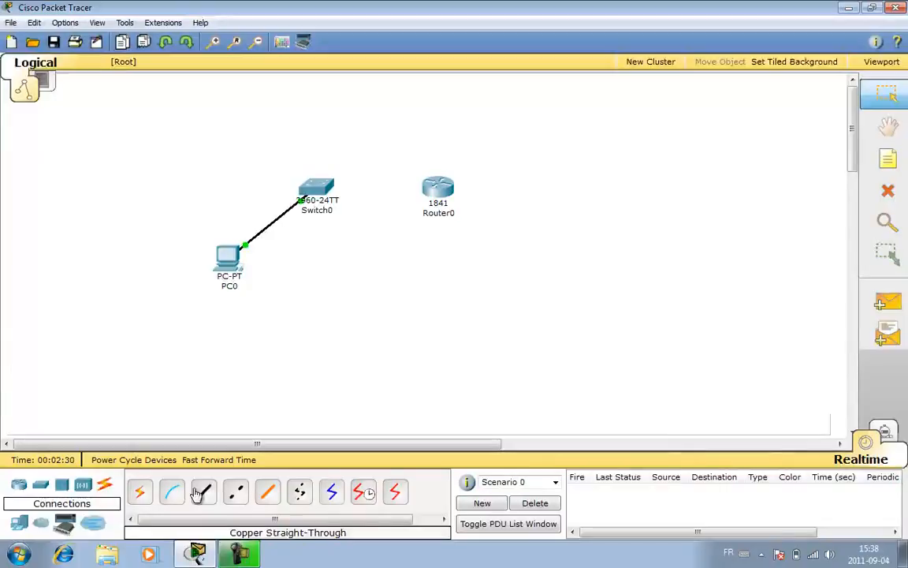
click(777, 503)
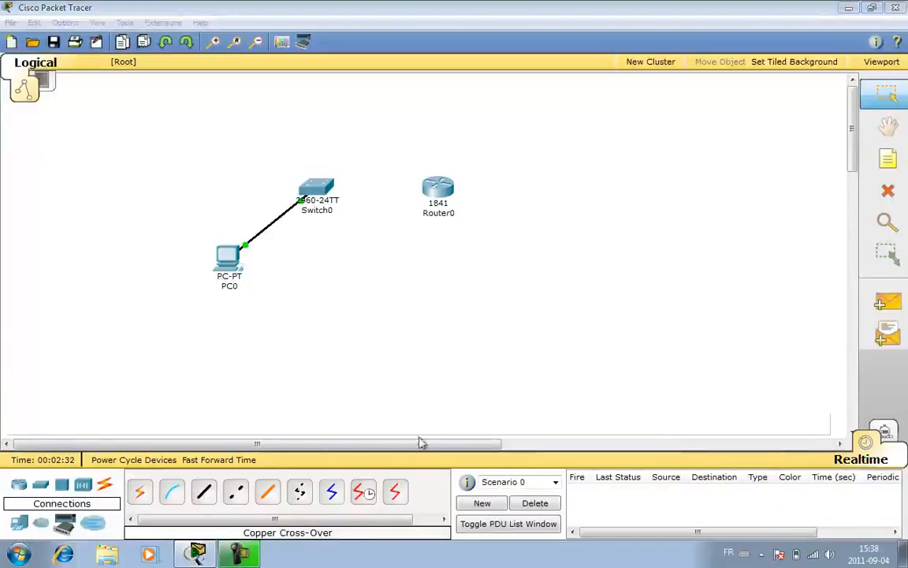
Connect FastEthernet0/21 on Switch0 to FastEthernet0/0 on Router0 with a copper straight-through cable
click(203, 494)
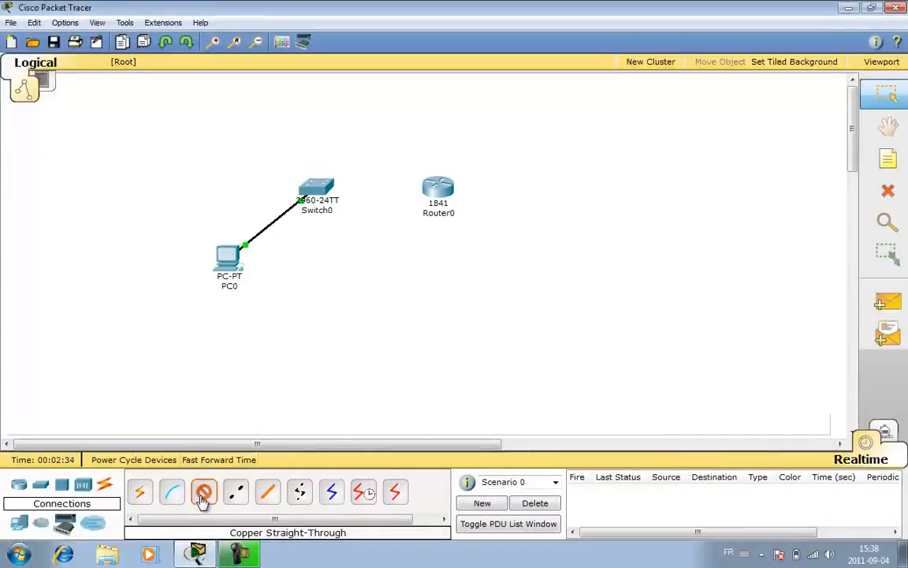
click(303, 186)
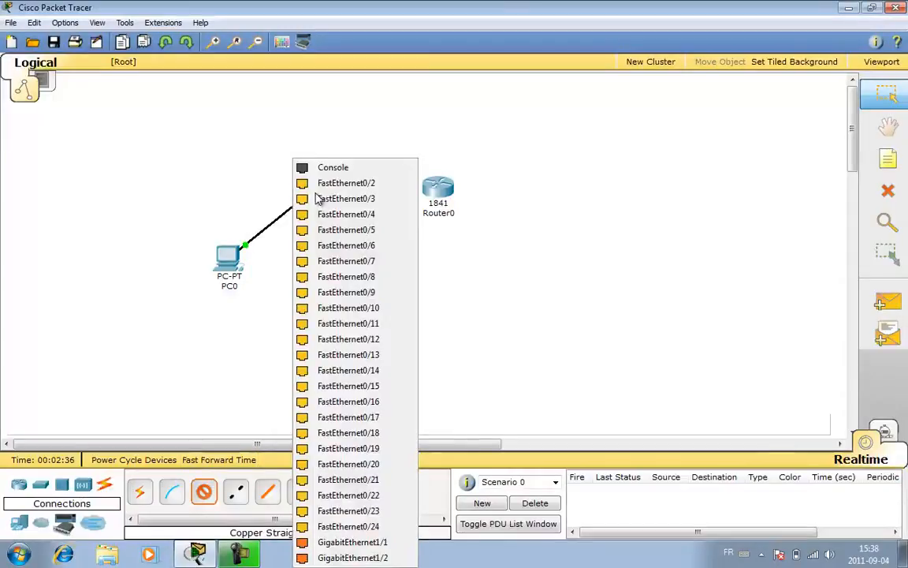
click(345, 476)
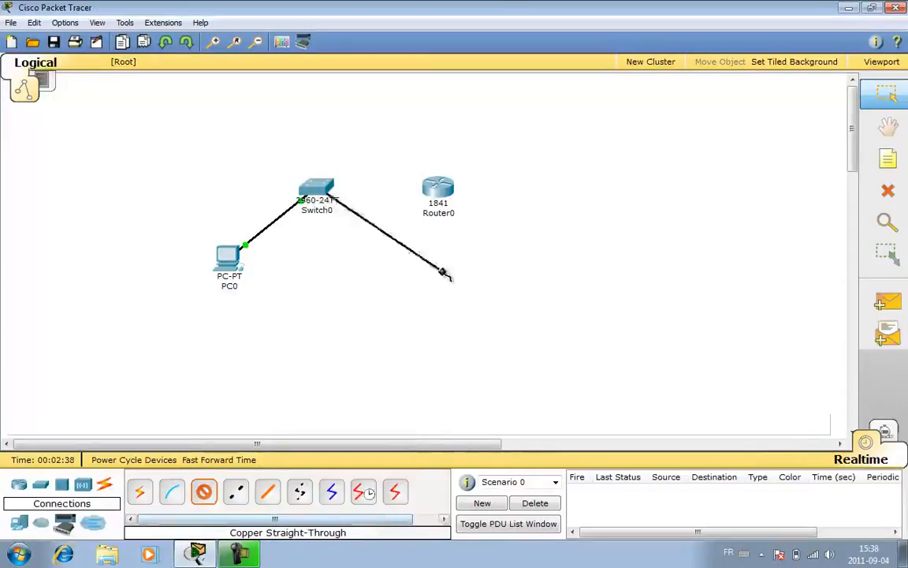
click(438, 187)
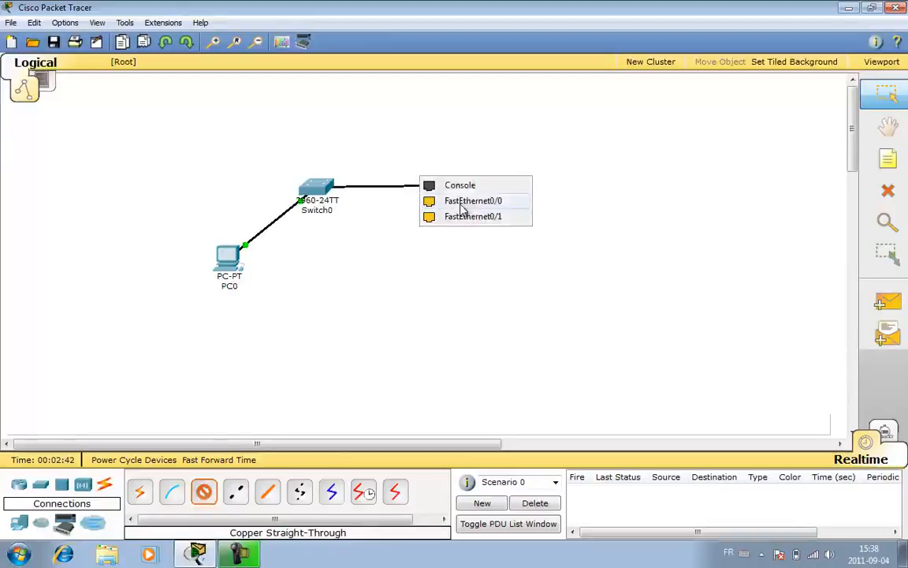
click(462, 202)
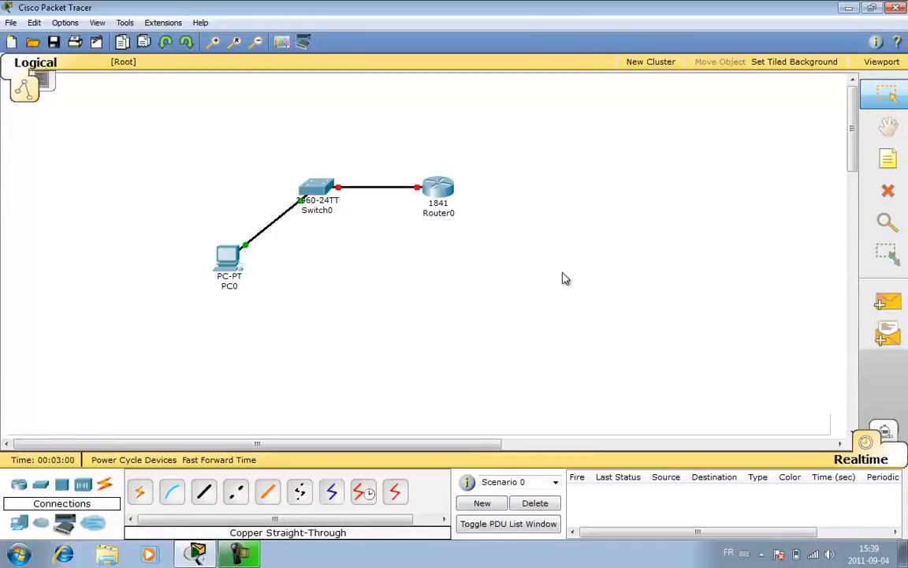
Give PC0's FastEthernet interface the static IP address 192.168.1.100 with subnet mask 255.255.255.0
click(226, 265)
click(204, 138)
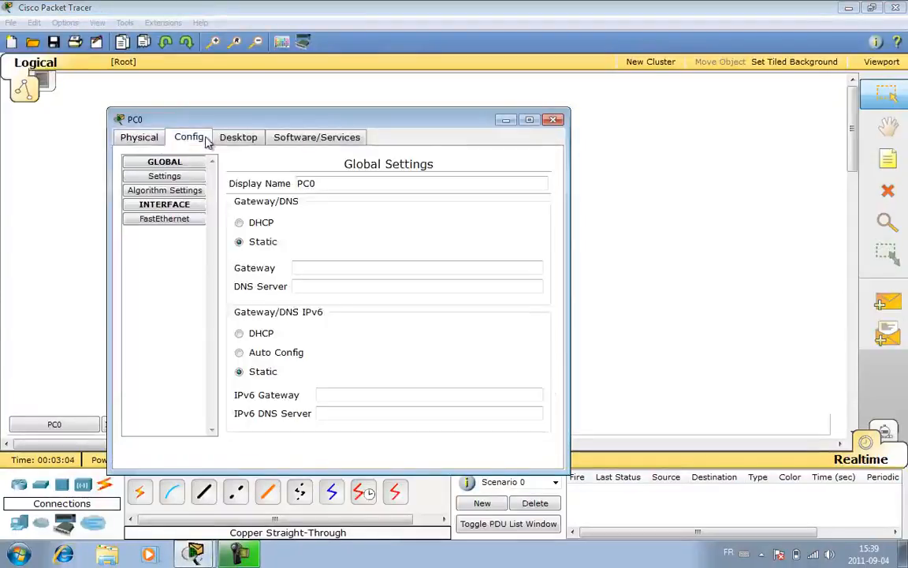
click(170, 219)
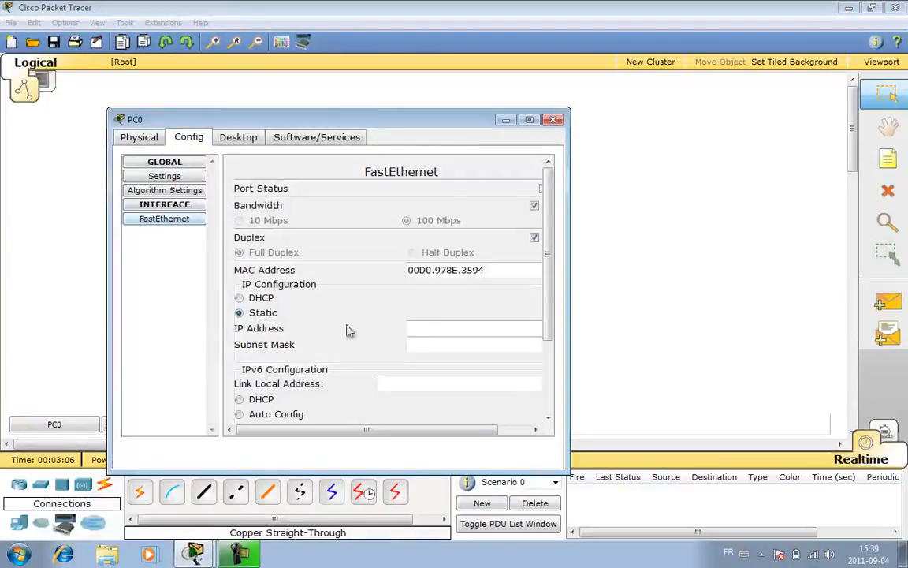
click(426, 325)
text(192.168.1.100)
click(436, 344)
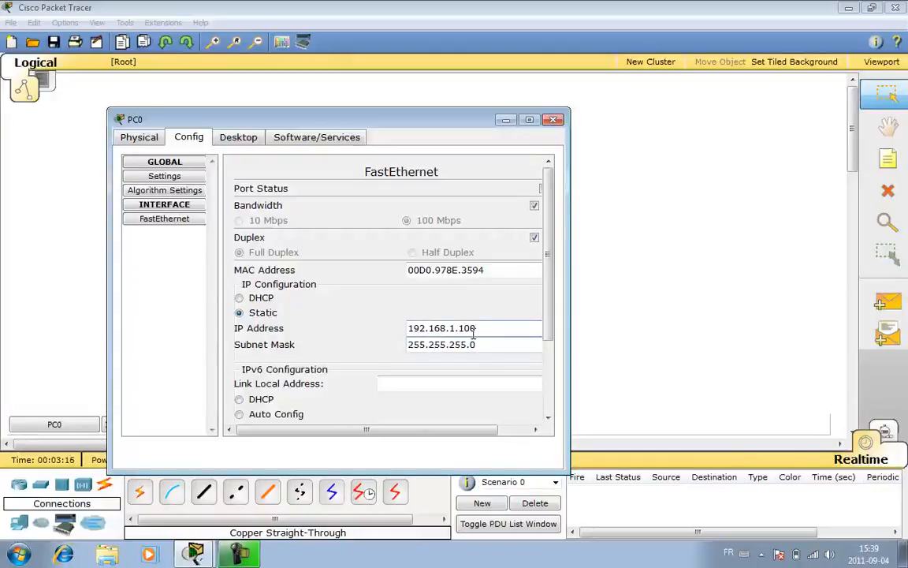
click(555, 119)
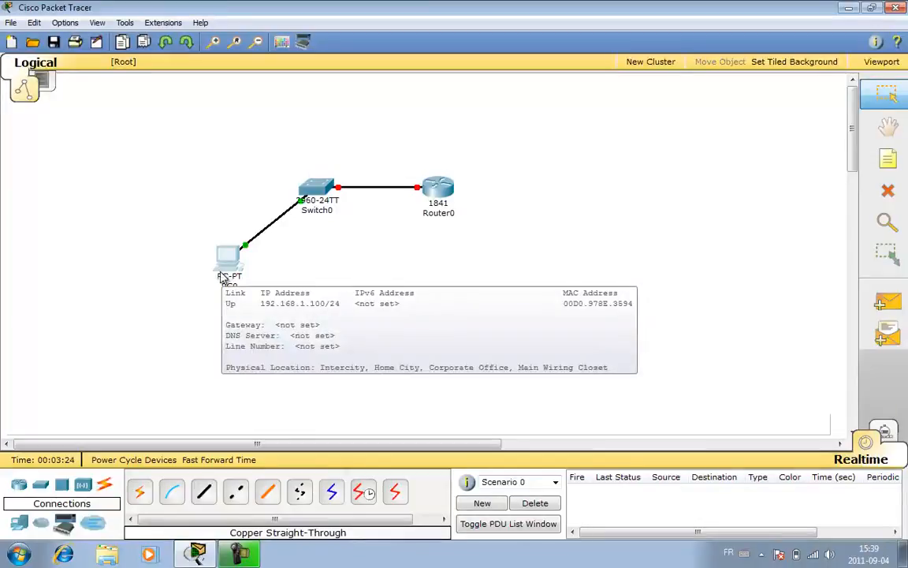
Open Router0's command line, answer no to the system configuration dialog, and start the router prompt
mouse_move(315, 186)
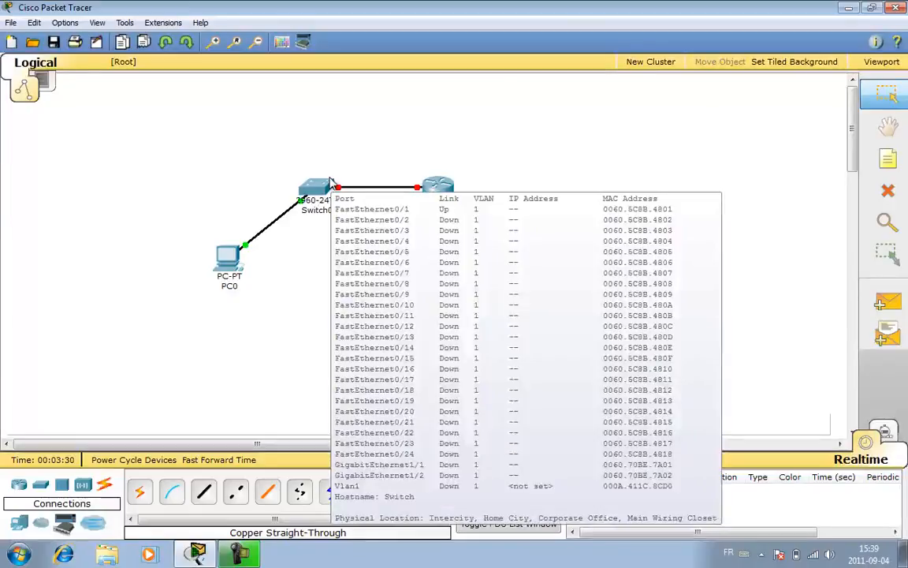
mouse_move(432, 193)
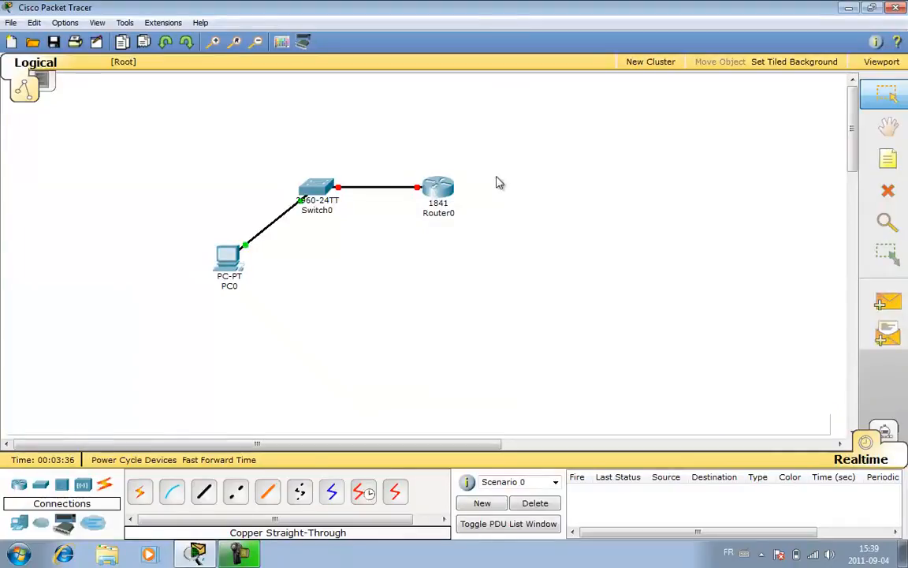
click(446, 188)
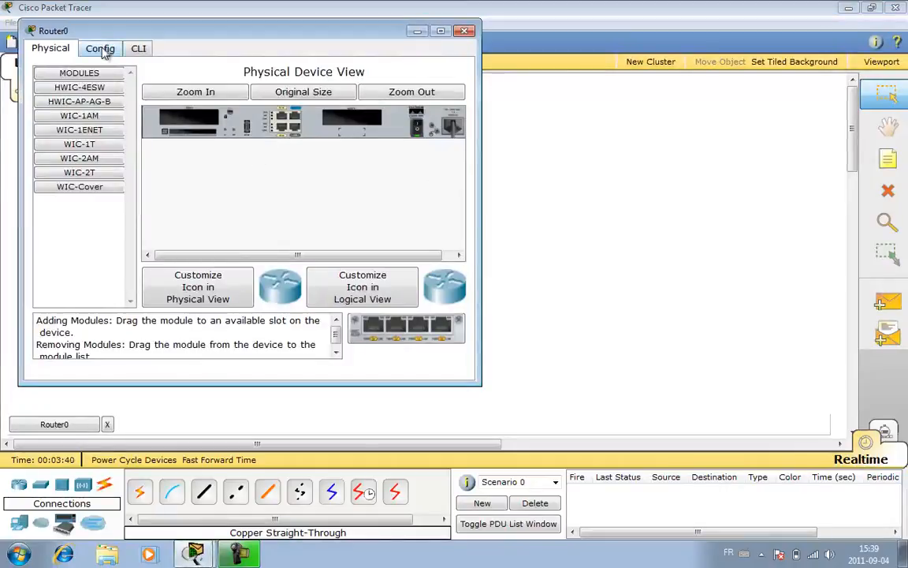
click(138, 49)
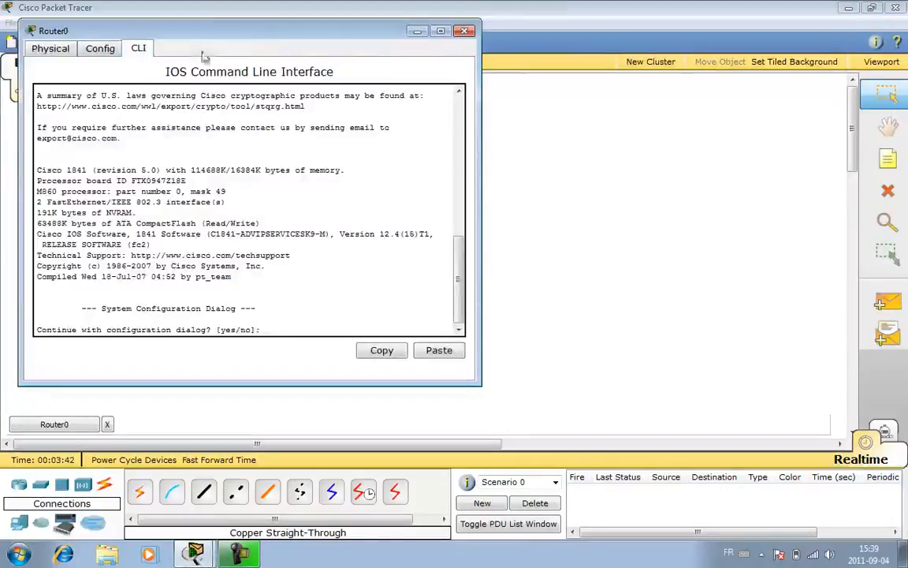
drag(264, 33, 549, 82)
text(no)
key(Return)
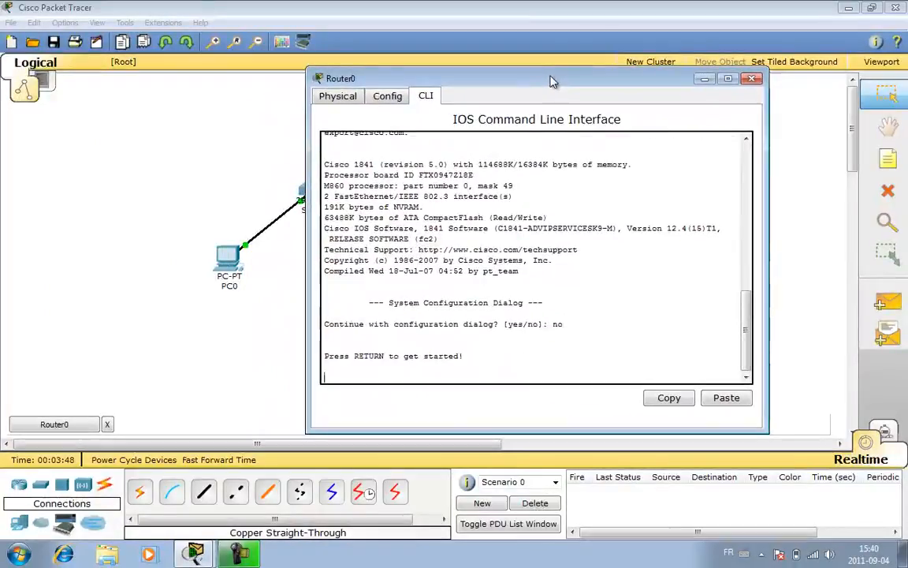
key(Return)
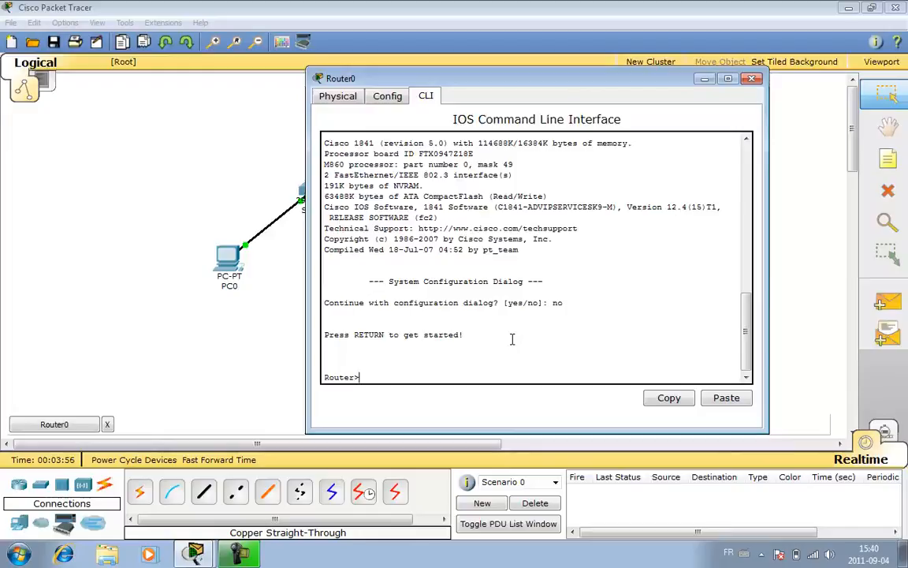
Enter privileged mode on Router0 with enable and switch to global configuration mode with conf t
text(enable)
key(Return)
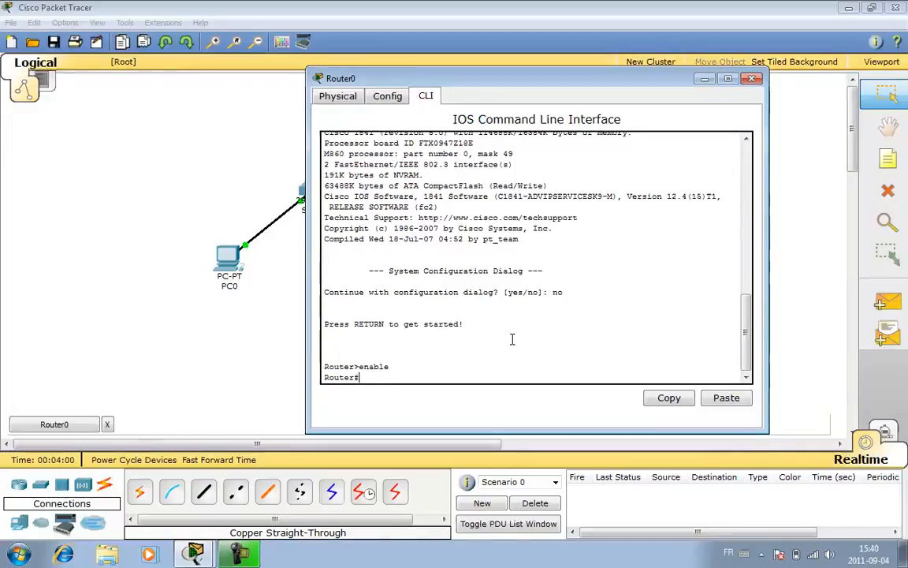
text(conf t)
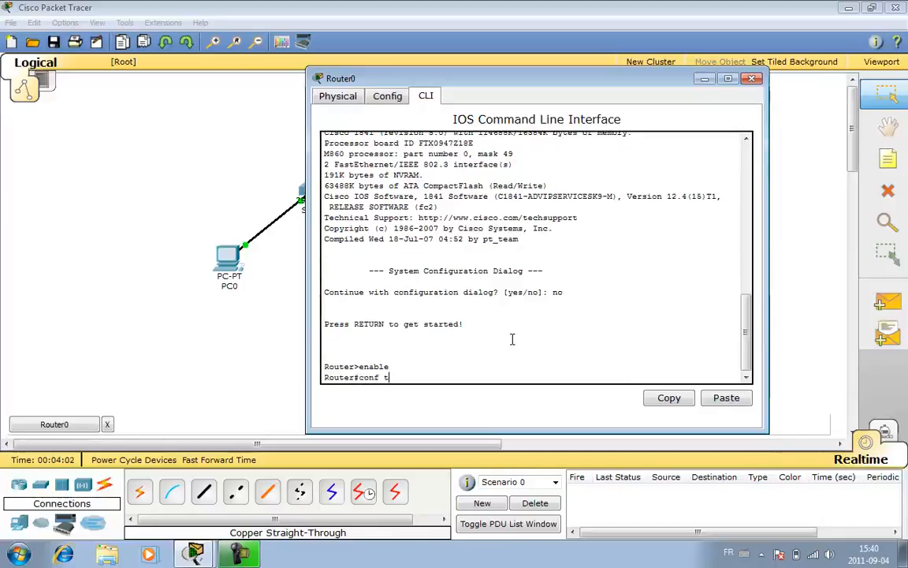
key(Return)
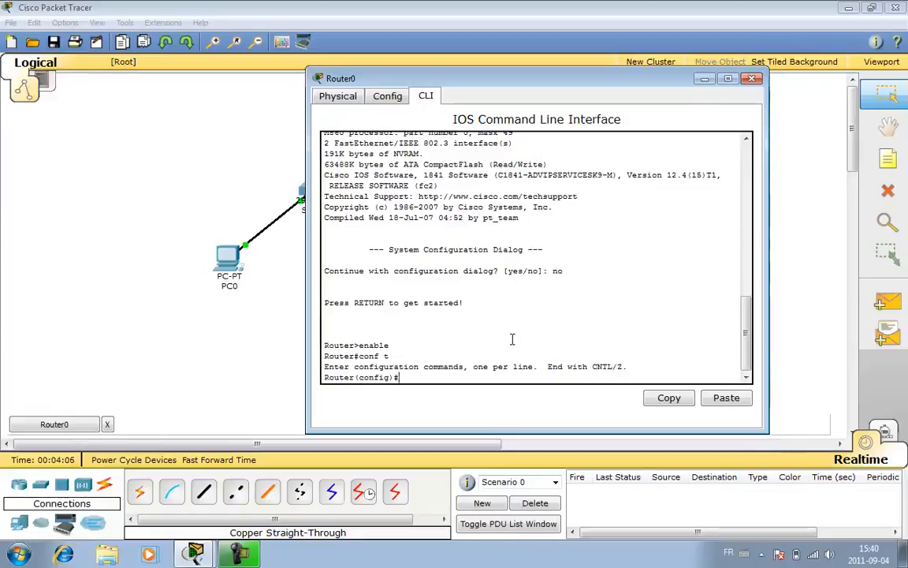
Enter configuration of Router0's interface fa0/0 and give it the description LAN
text(#inte)
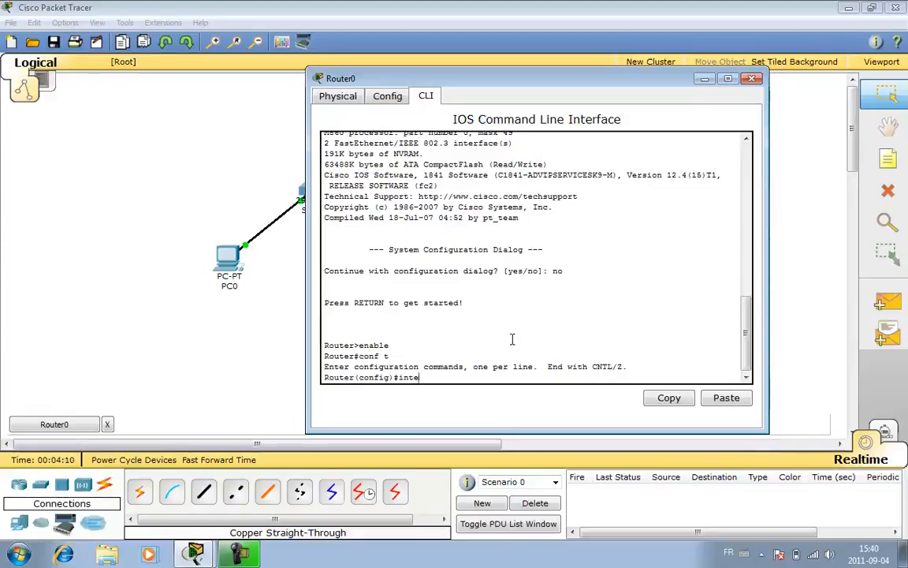
text(rface f)
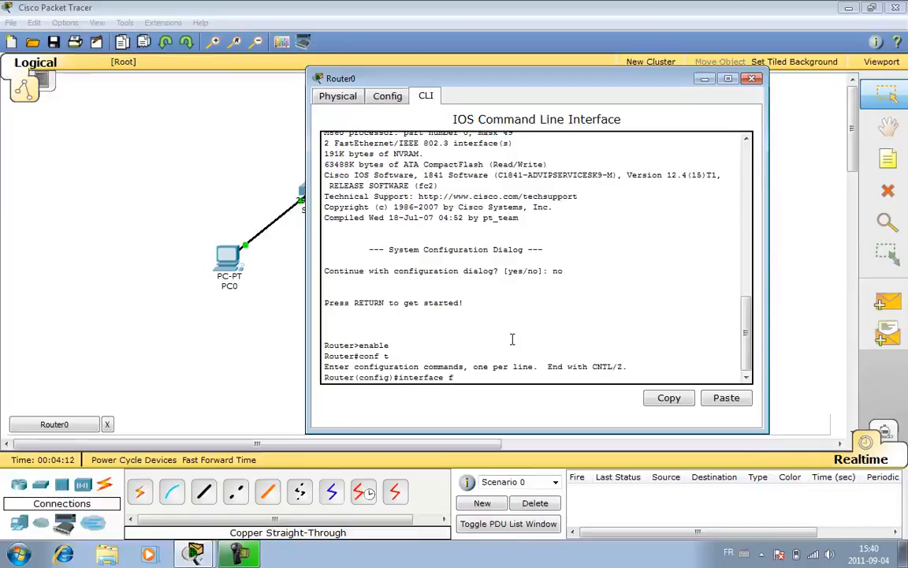
text(a0/0)
key(Return)
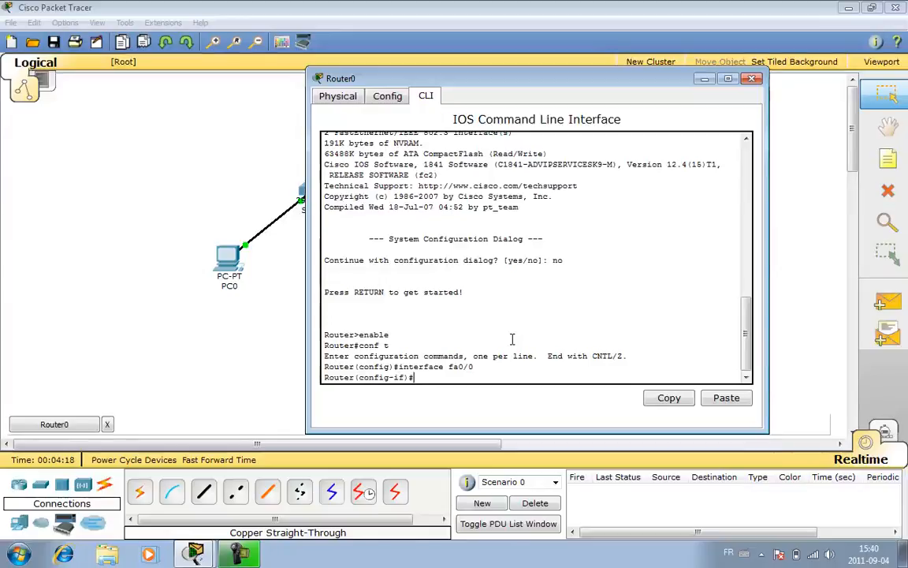
text(description)
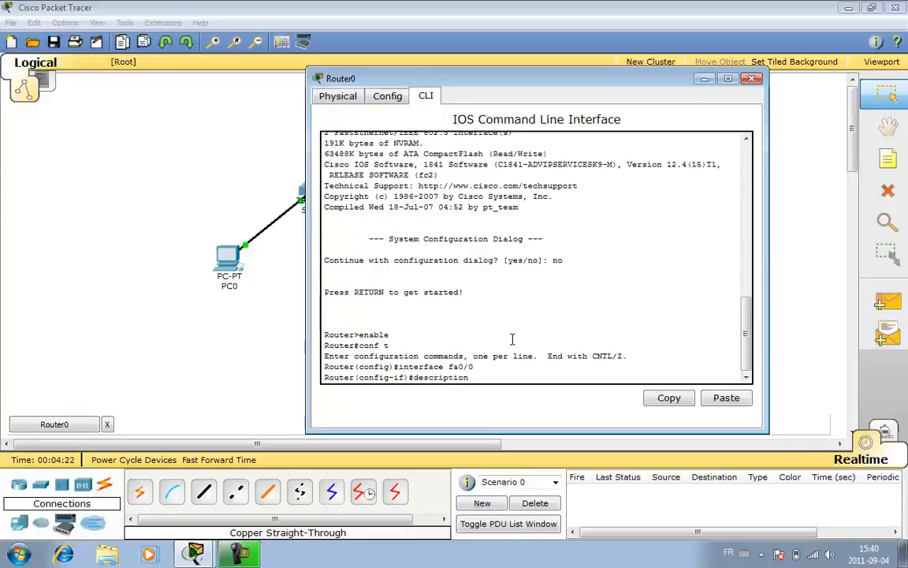
text( LAN)
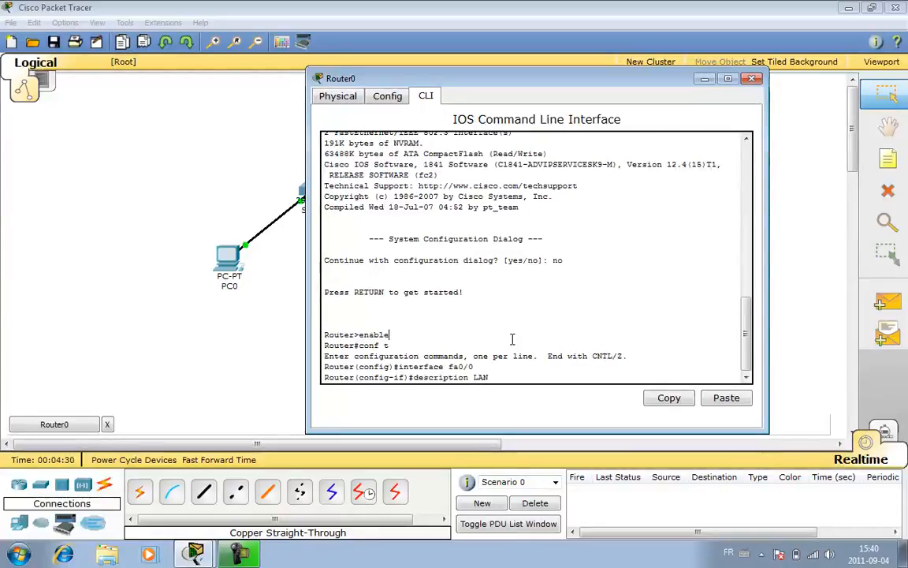
key(Return)
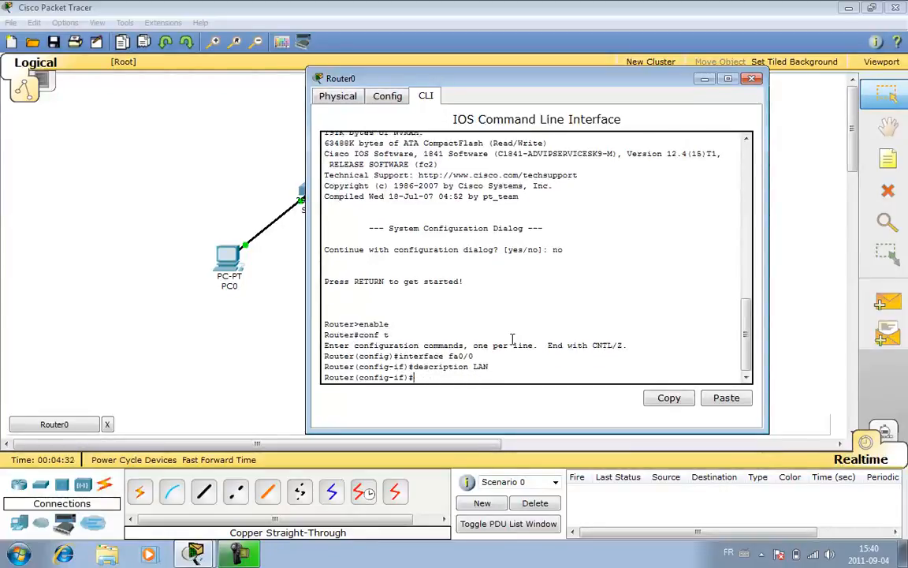
Assign interface fa0/0 the IP address 192.168.1.1 with subnet mask 255.255.255.0 and bring it up with no shut
text(ip adress 192.168.1.1 2552)
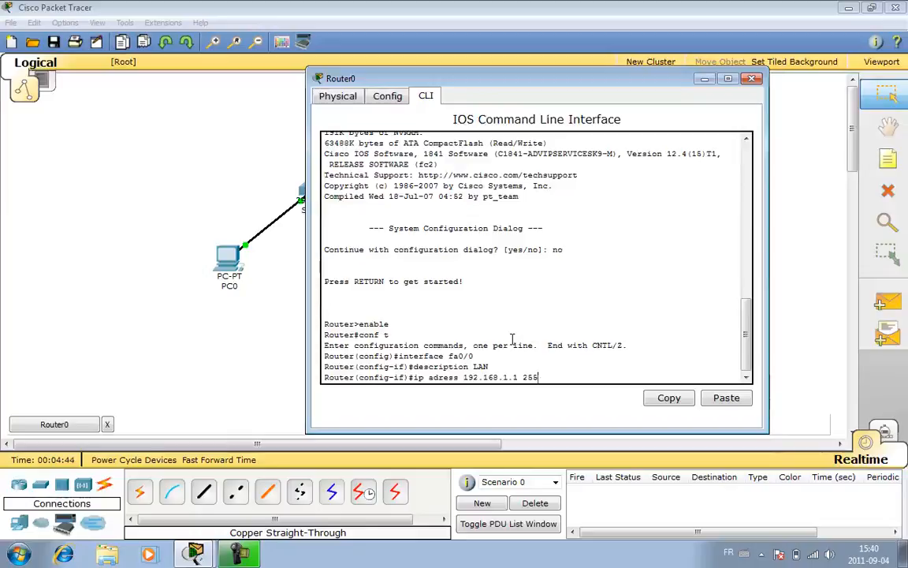
text(.255.255.0)
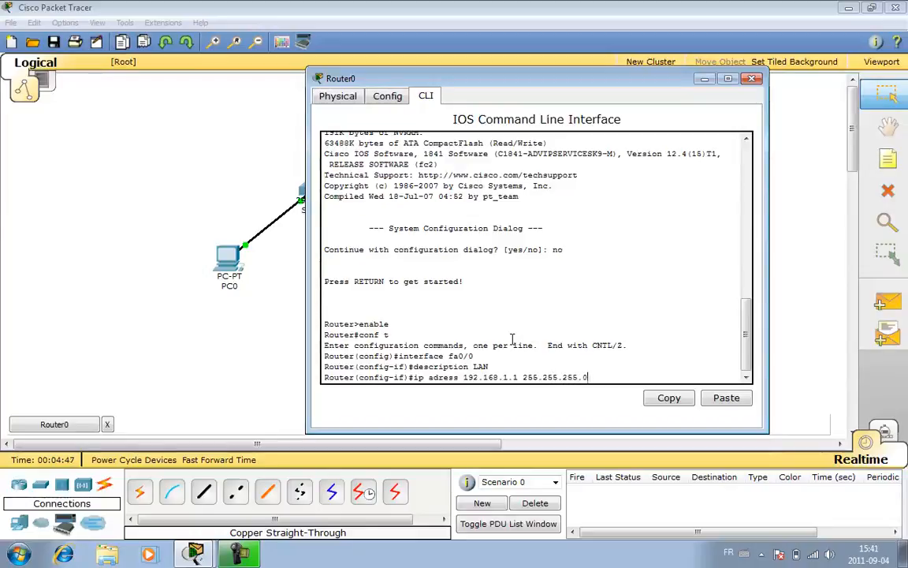
key(Return)
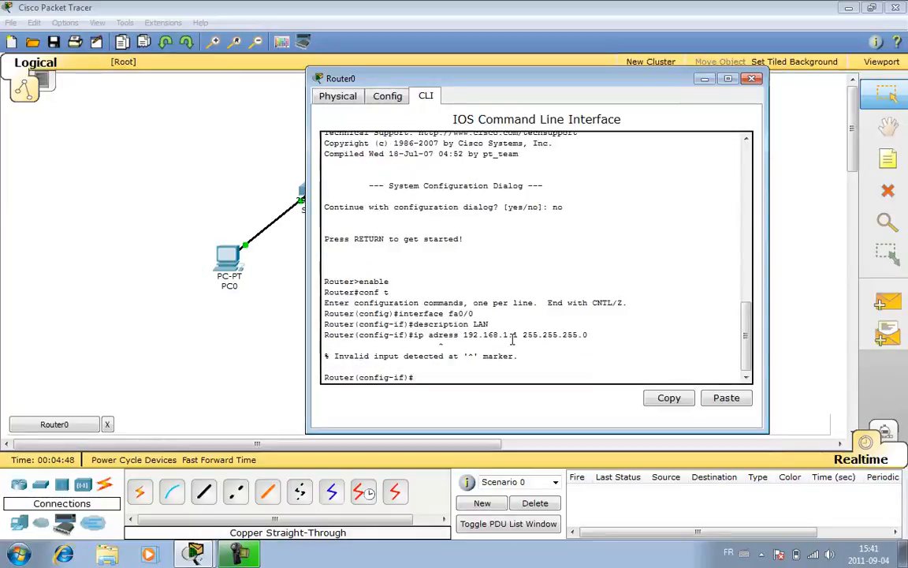
key(Up)
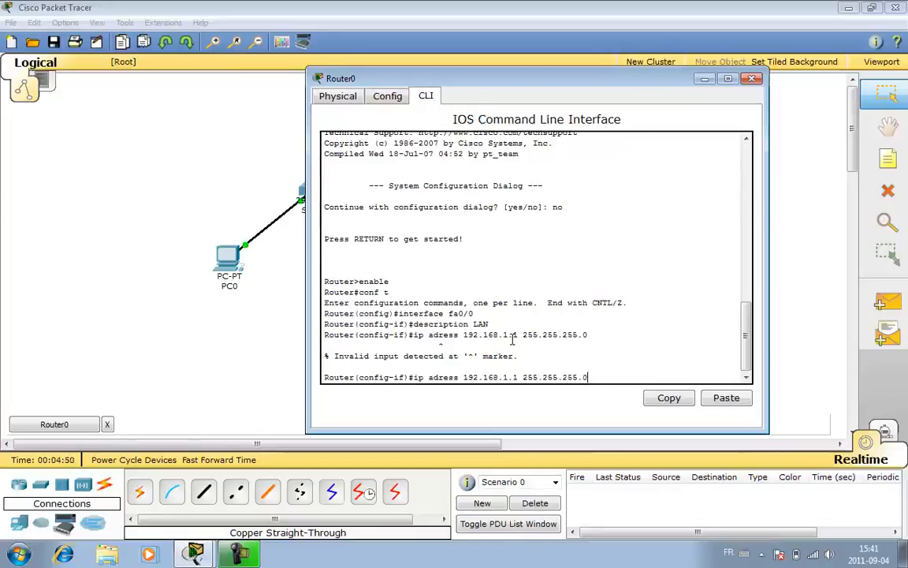
key(Left)
key(Left)
key(Left)
key(Left)
key(Left)
key(Left)
key(Left)
key(Left)
key(Left)
key(Left)
key(Left)
key(Left)
key(Left)
key(Left)
key(Left)
key(Left)
key(Left)
key(Left)
key(Left)
key(Left)
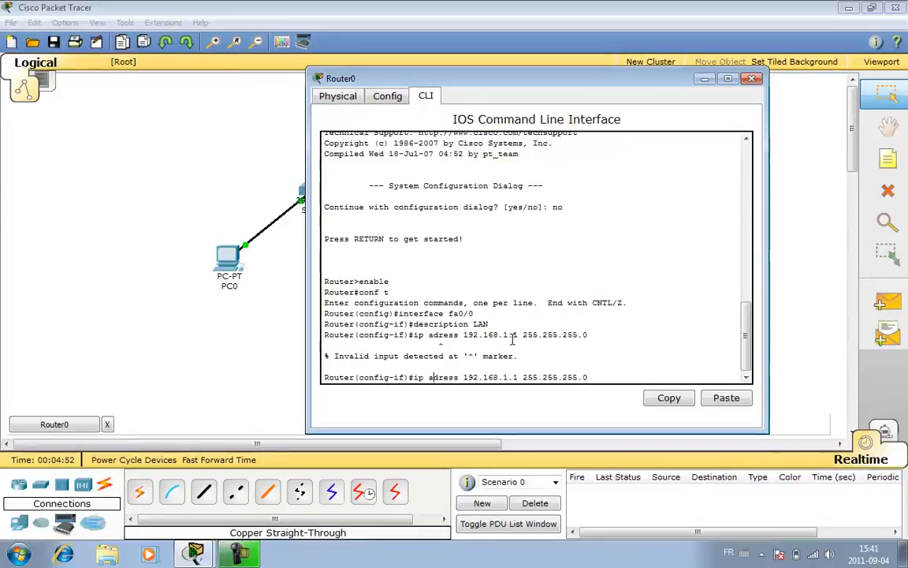
text(d)
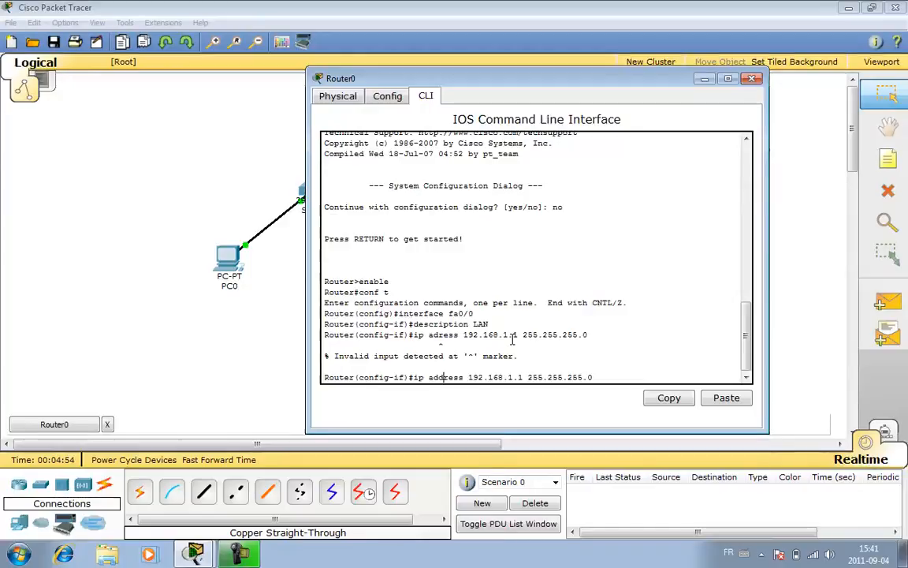
key(Return)
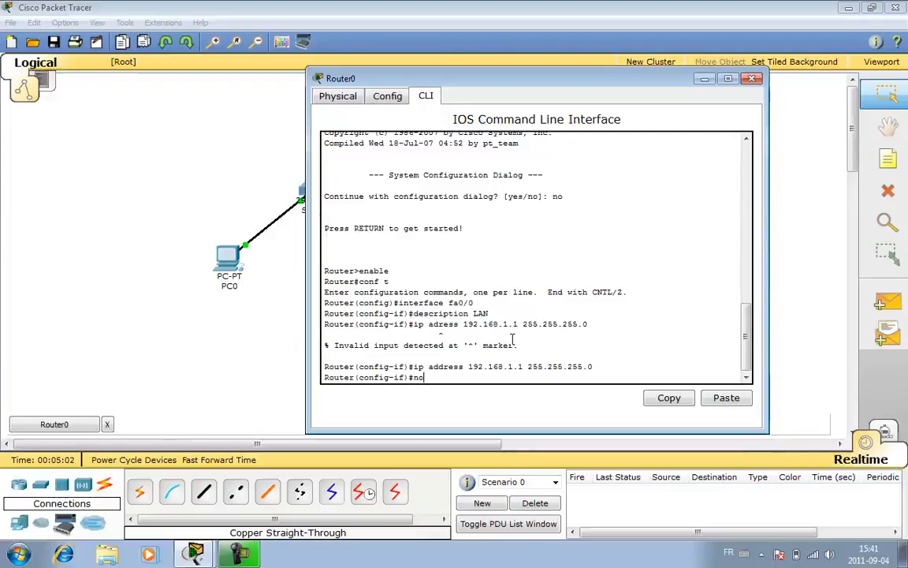
text(shut)
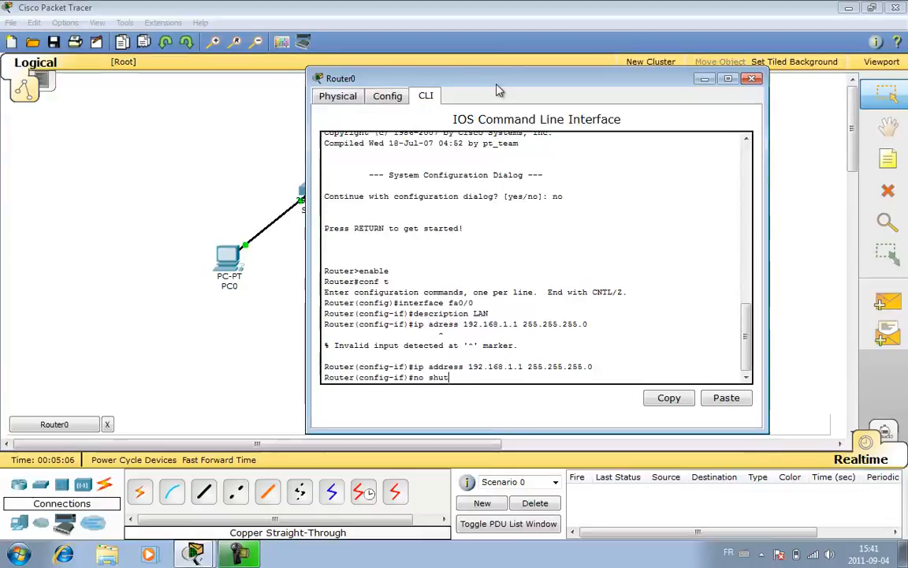
key(Return)
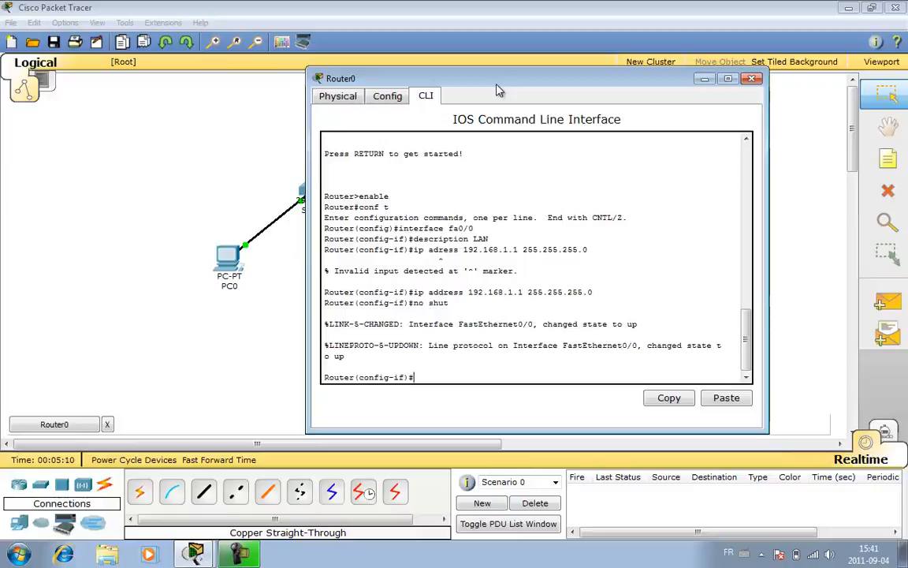
text(copy run)
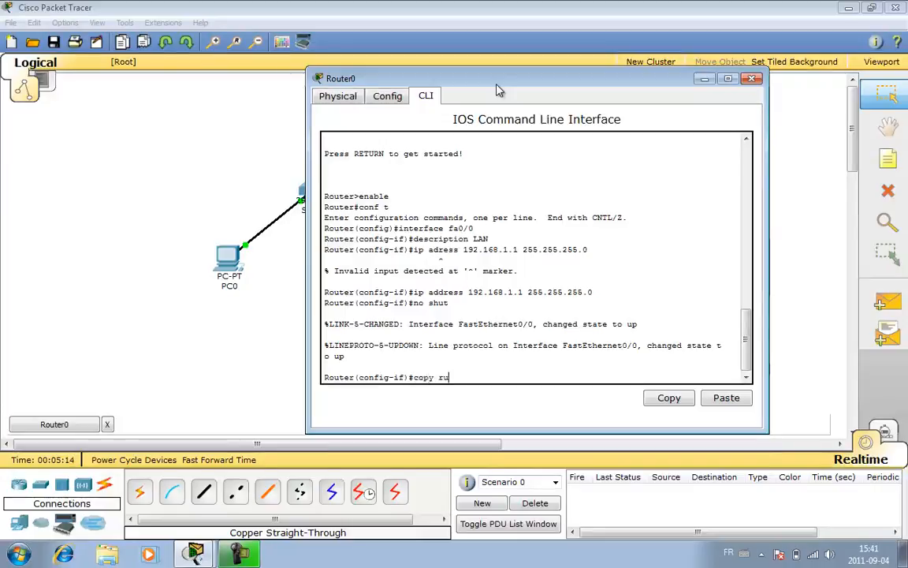
key(Tab)
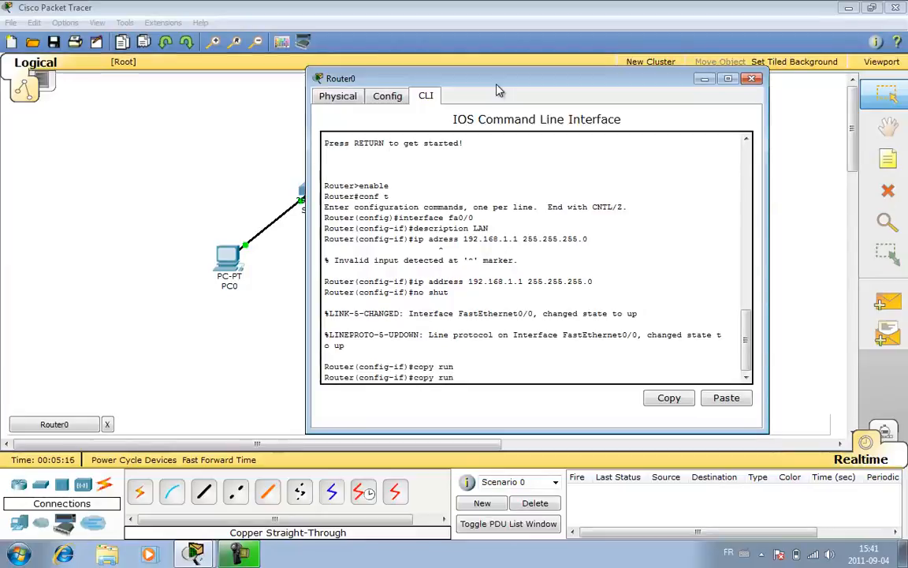
text(n)
key(Tab)
text(in)
key(Tab)
key(BackSpace)
key(BackSpace)
key(BackSpace)
key(BackSpace)
key(BackSpace)
key(BackSpace)
key(BackSpace)
key(BackSpace)
key(BackSpace)
key(BackSpace)
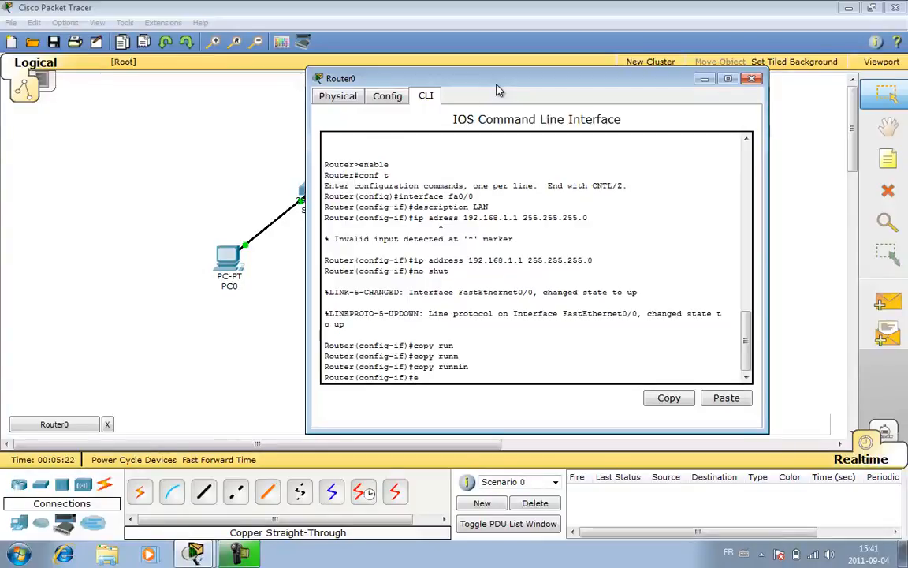
End the configuration mode, check the router's interfaces with show ip interface brief, and close the Router0 window
text(end)
key(Return)
text(show ip interf)
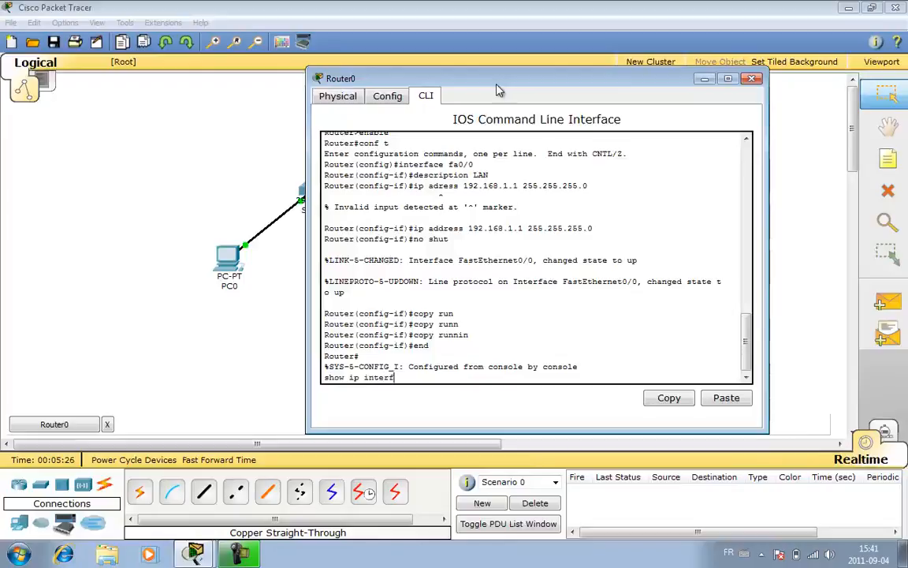
text(ace brief)
key(Return)
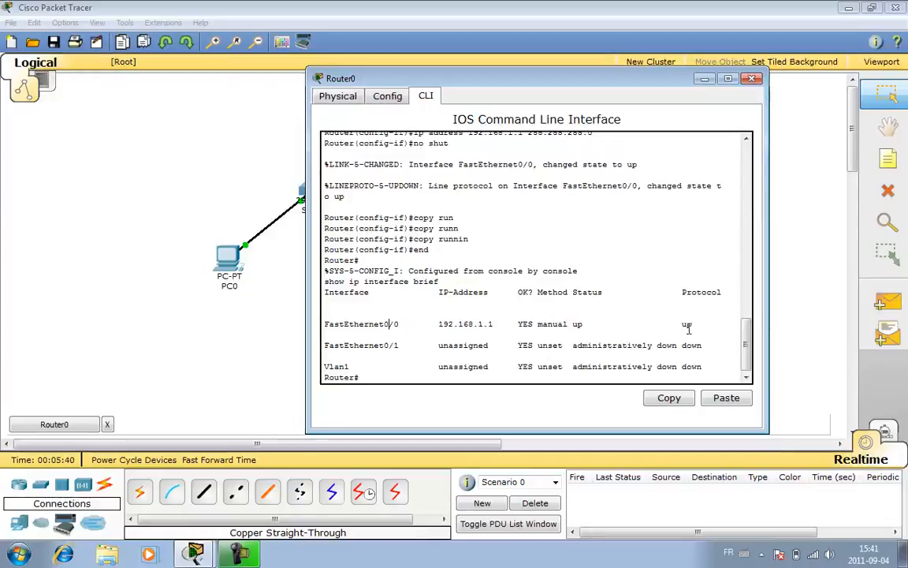
click(753, 79)
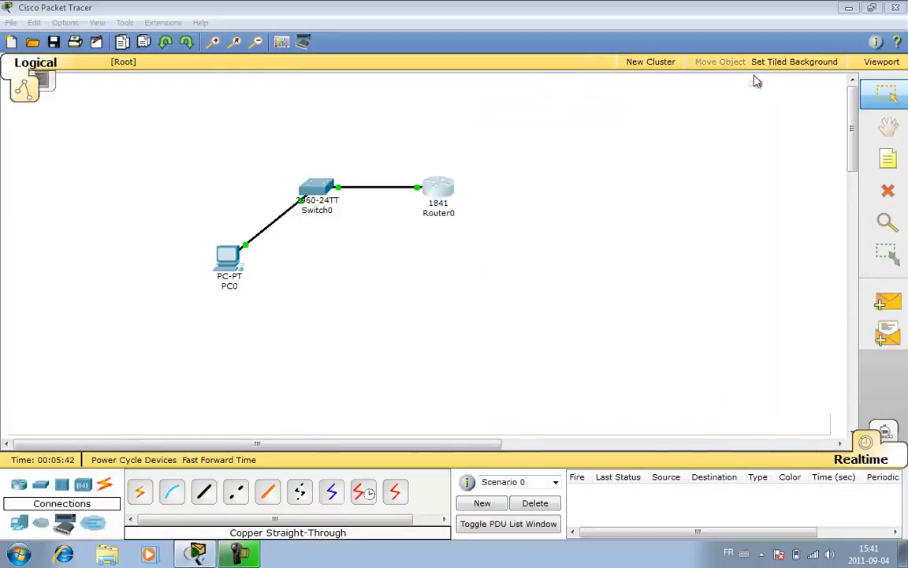
Ping the router at 192.168.1.1 from PC0's Command Prompt and close the PC0 window
click(226, 265)
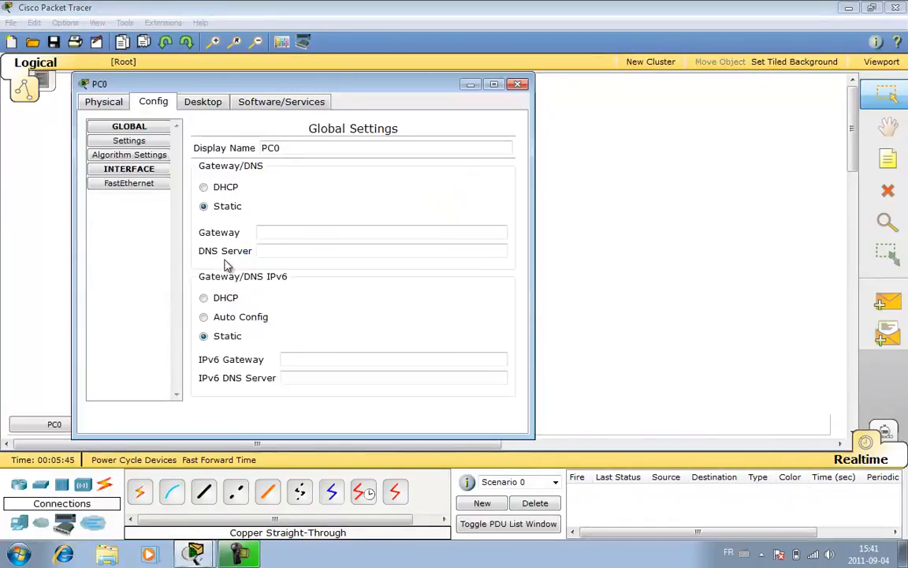
click(211, 104)
drag(344, 77, 759, 212)
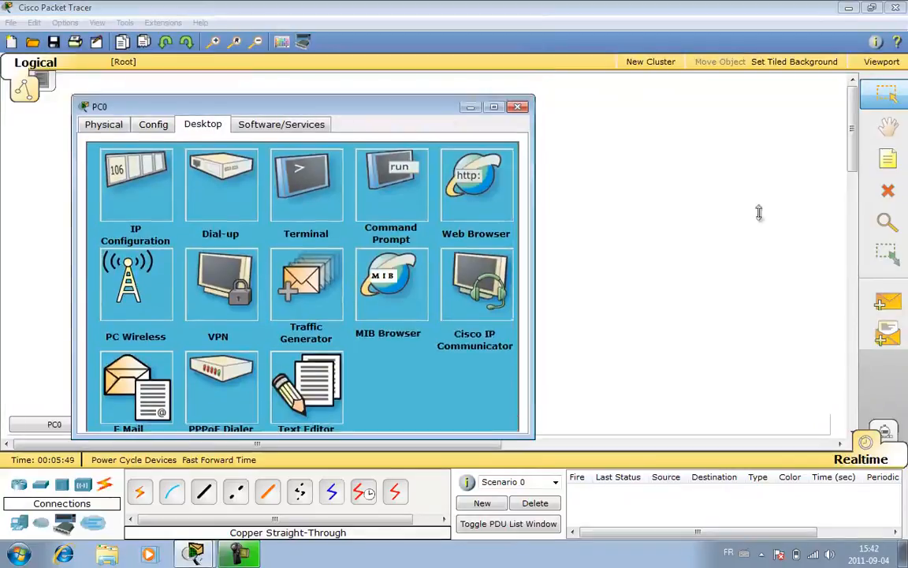
click(525, 115)
click(228, 256)
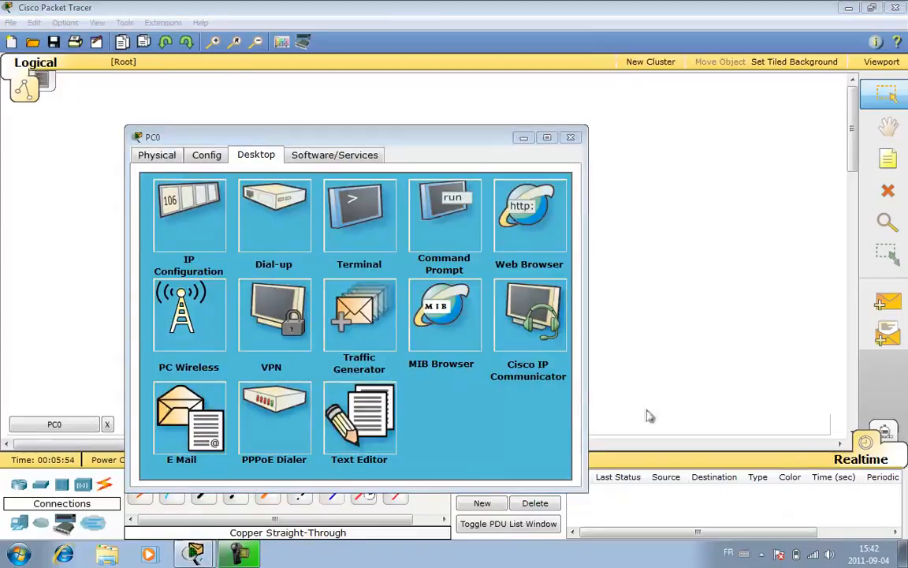
click(430, 211)
text(ping 18)
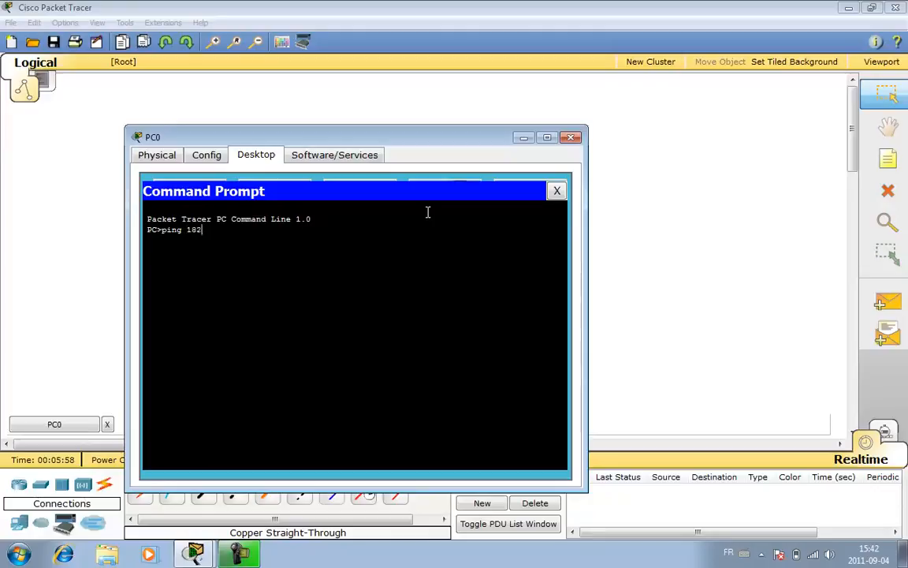
text(2.168.1.1)
key(Return)
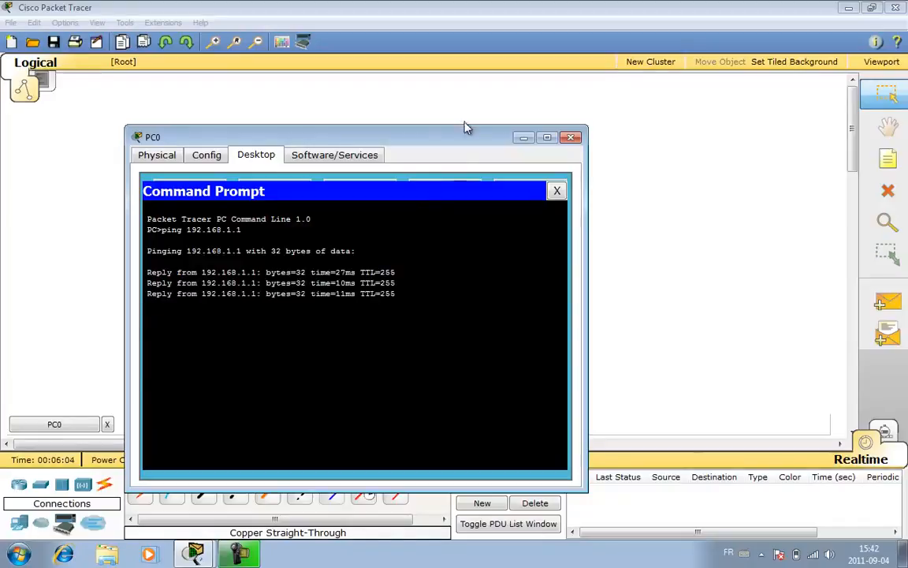
drag(463, 138, 557, 88)
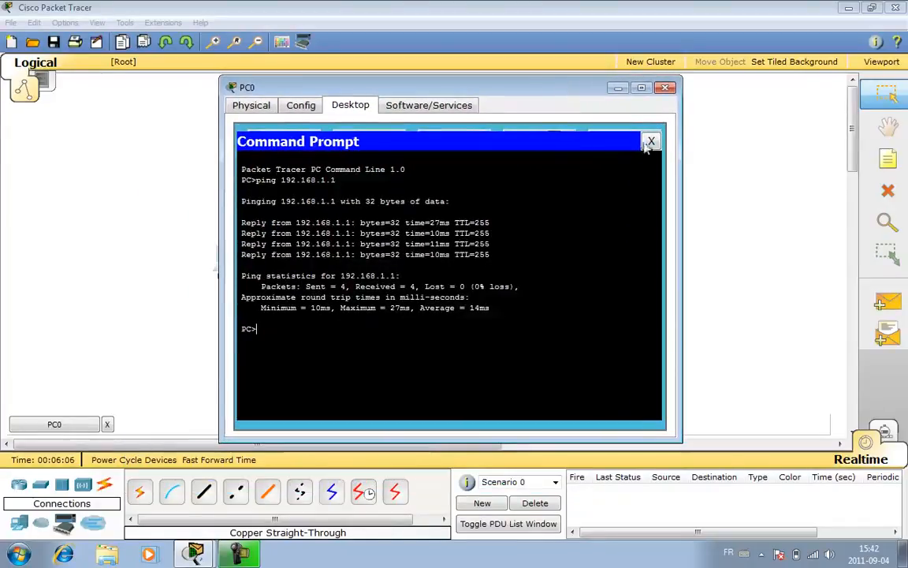
click(651, 141)
click(664, 88)
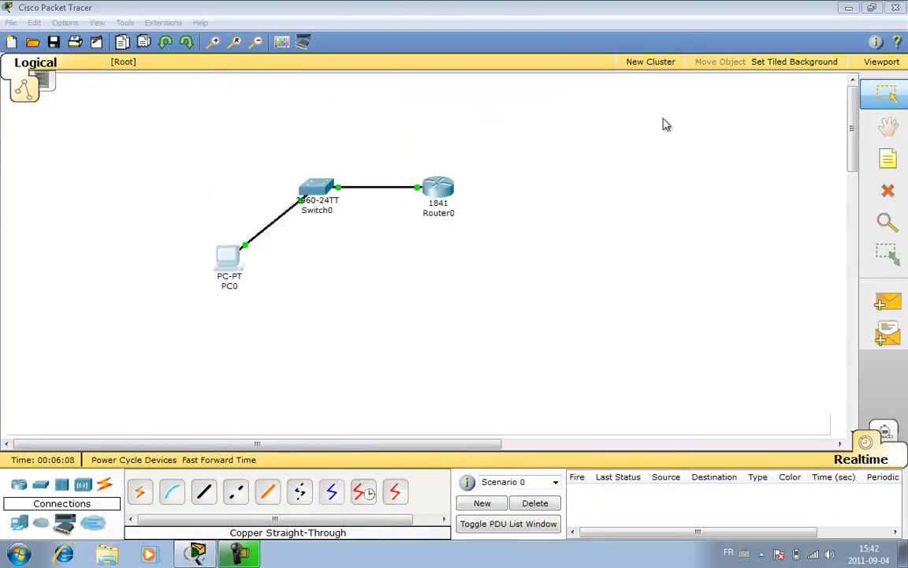